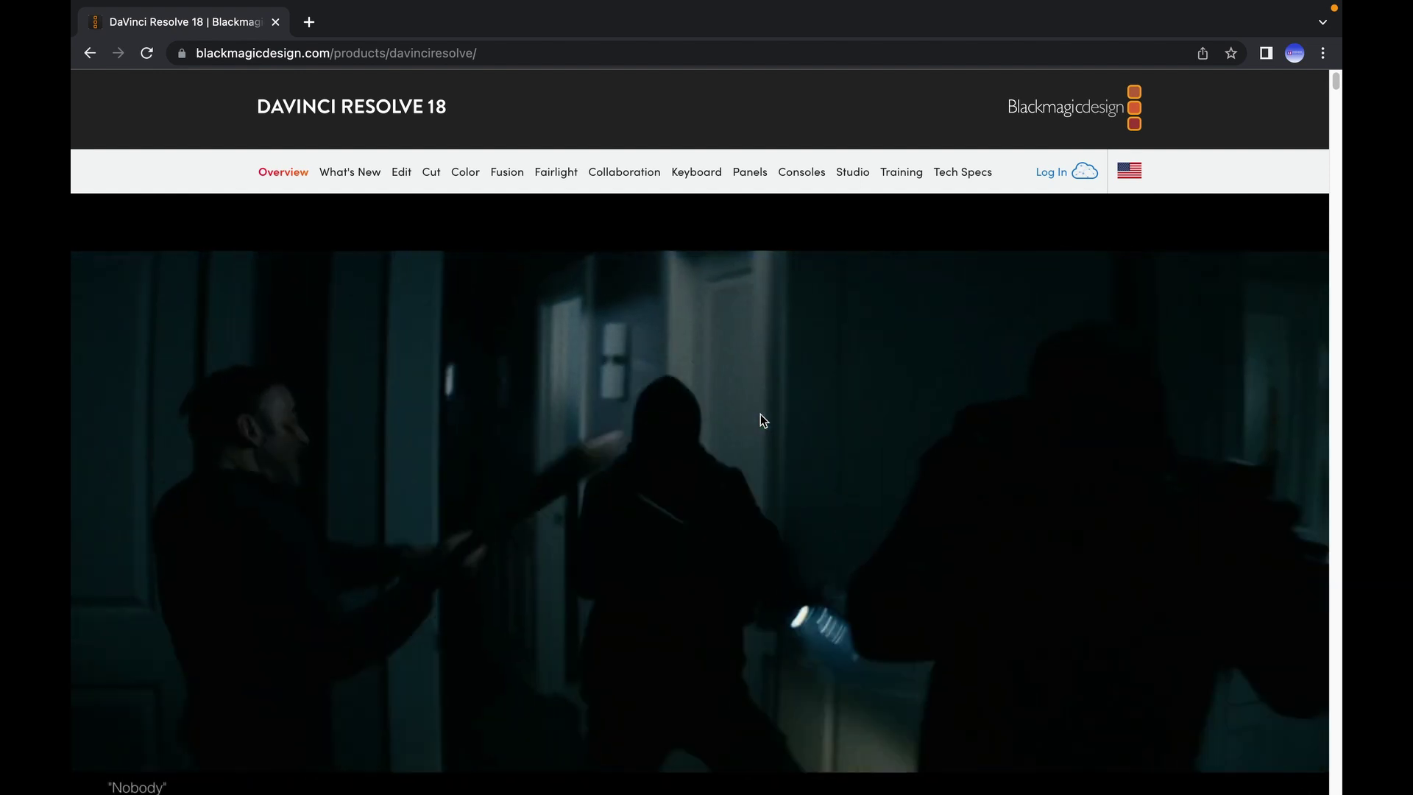
pyautogui.scroll(-5, 761, 422)
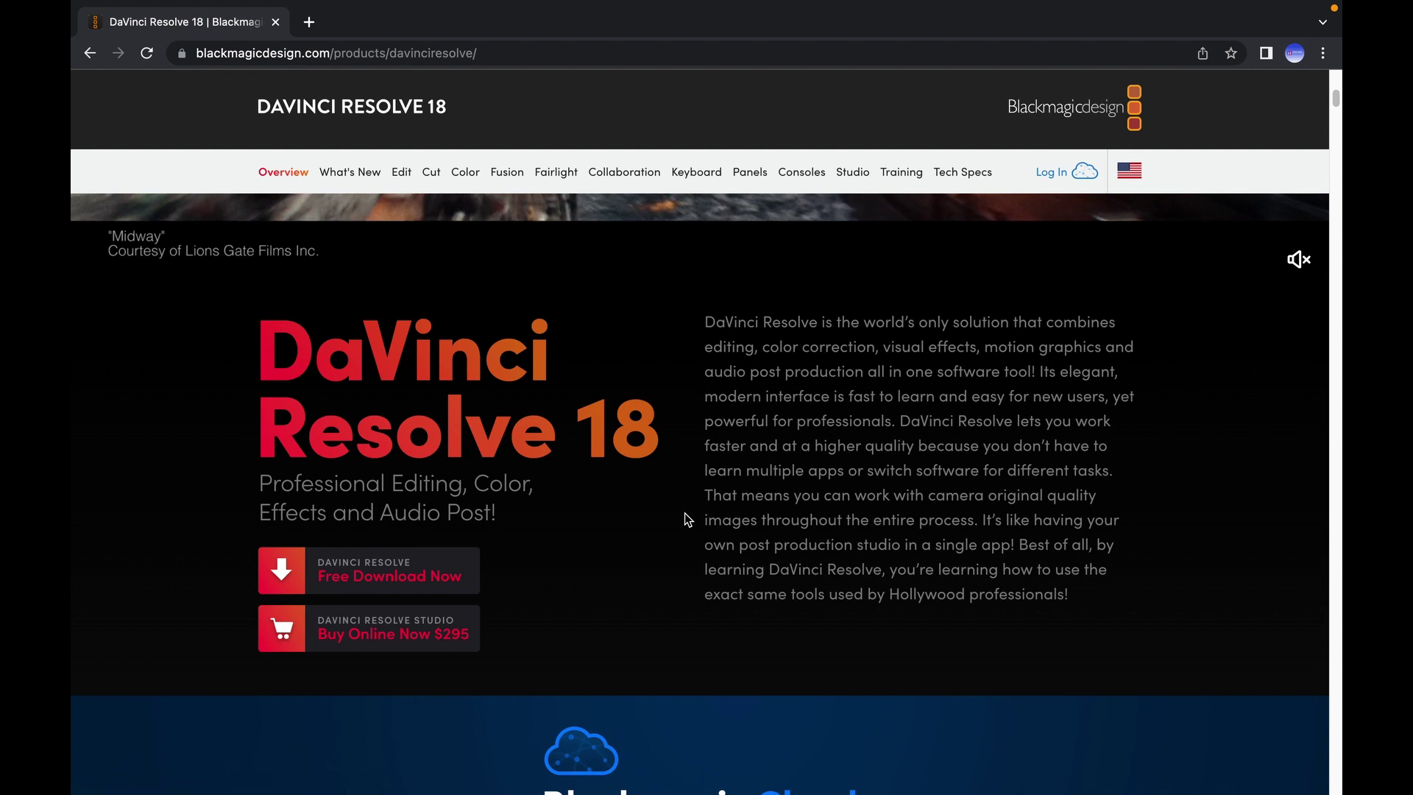
pyautogui.scroll(-10, 686, 514)
pyautogui.scroll(-4, 684, 513)
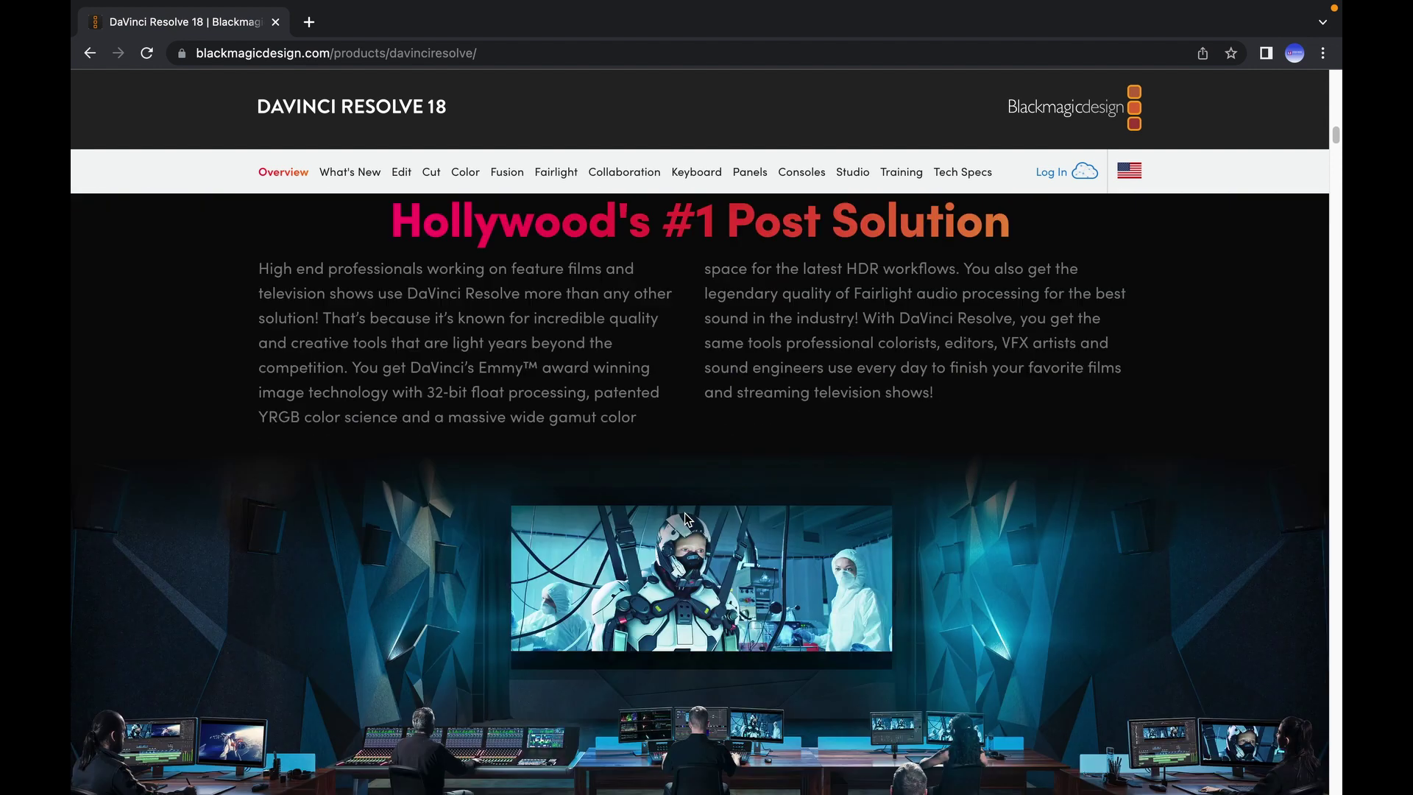
pyautogui.scroll(-5, 685, 520)
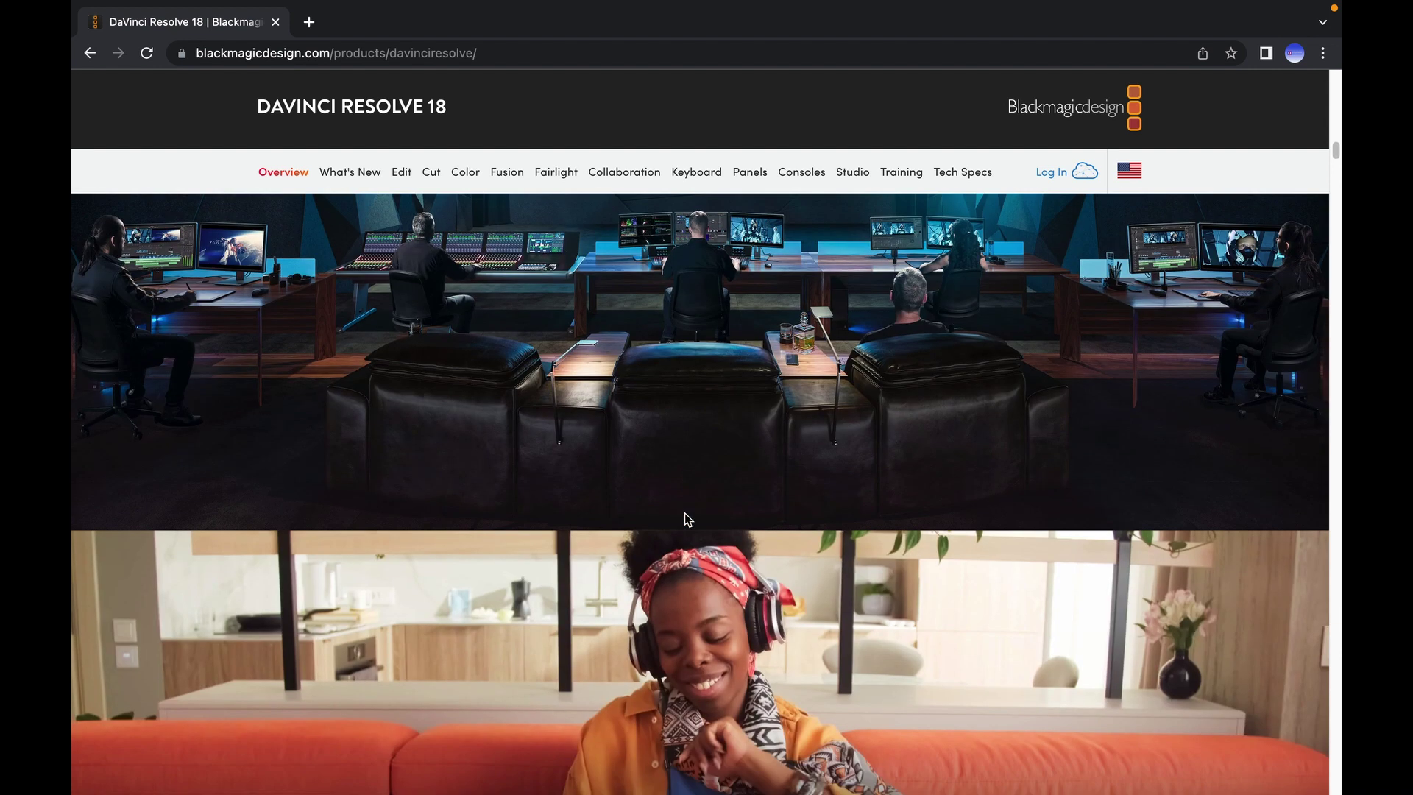
pyautogui.scroll(-8, 685, 520)
pyautogui.scroll(-5, 685, 519)
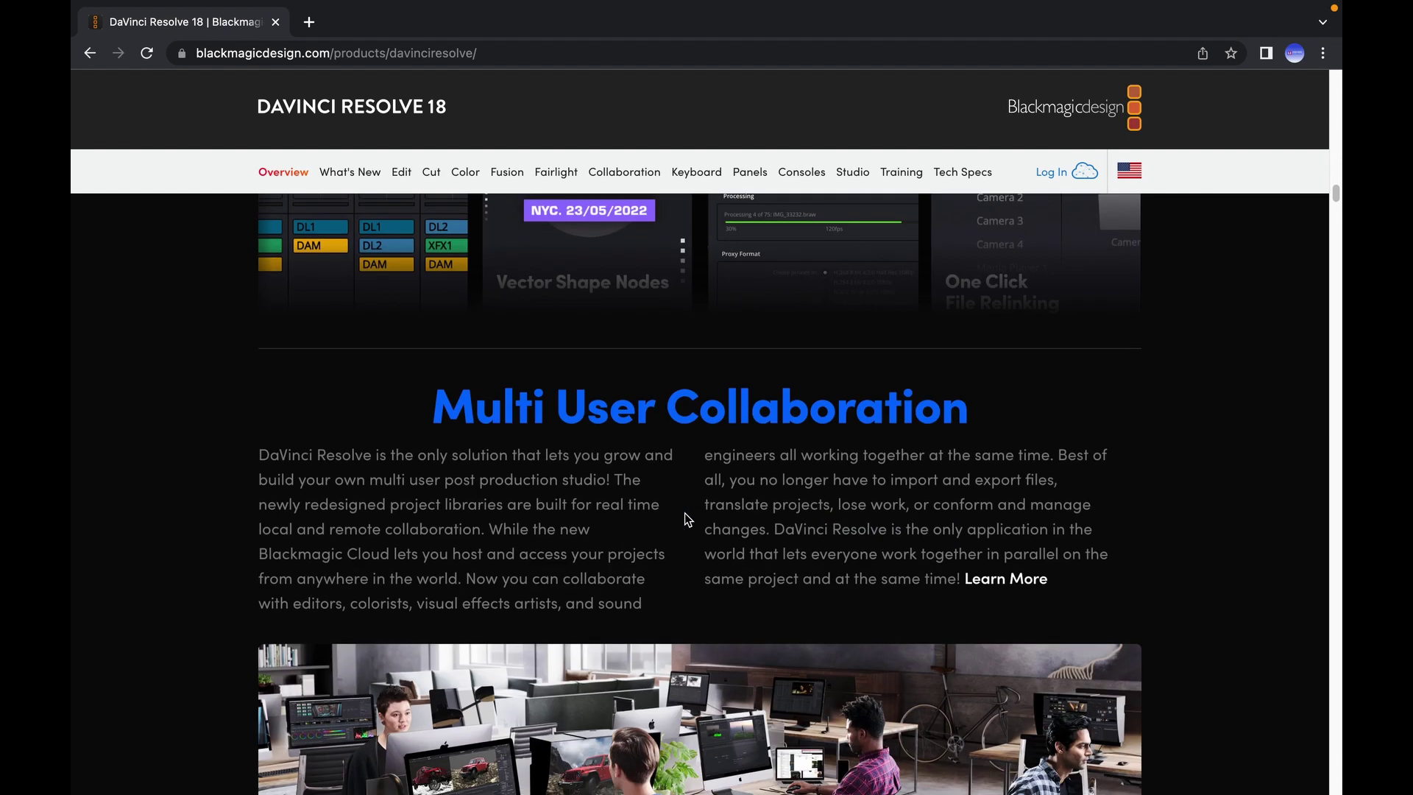
pyautogui.scroll(-3, 686, 519)
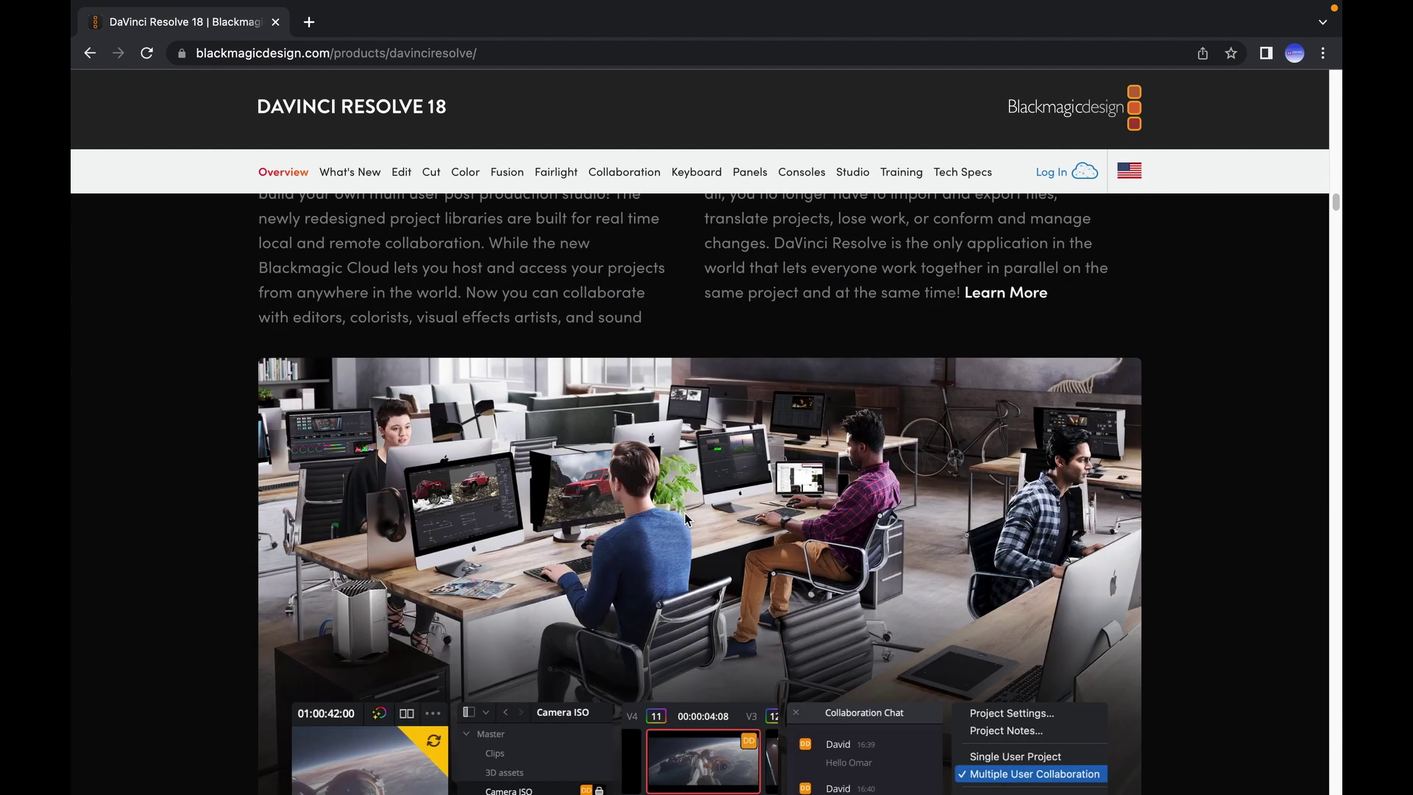
pyautogui.scroll(-4, 686, 519)
pyautogui.scroll(-3, 686, 520)
pyautogui.scroll(5, 686, 519)
pyautogui.scroll(5, 685, 518)
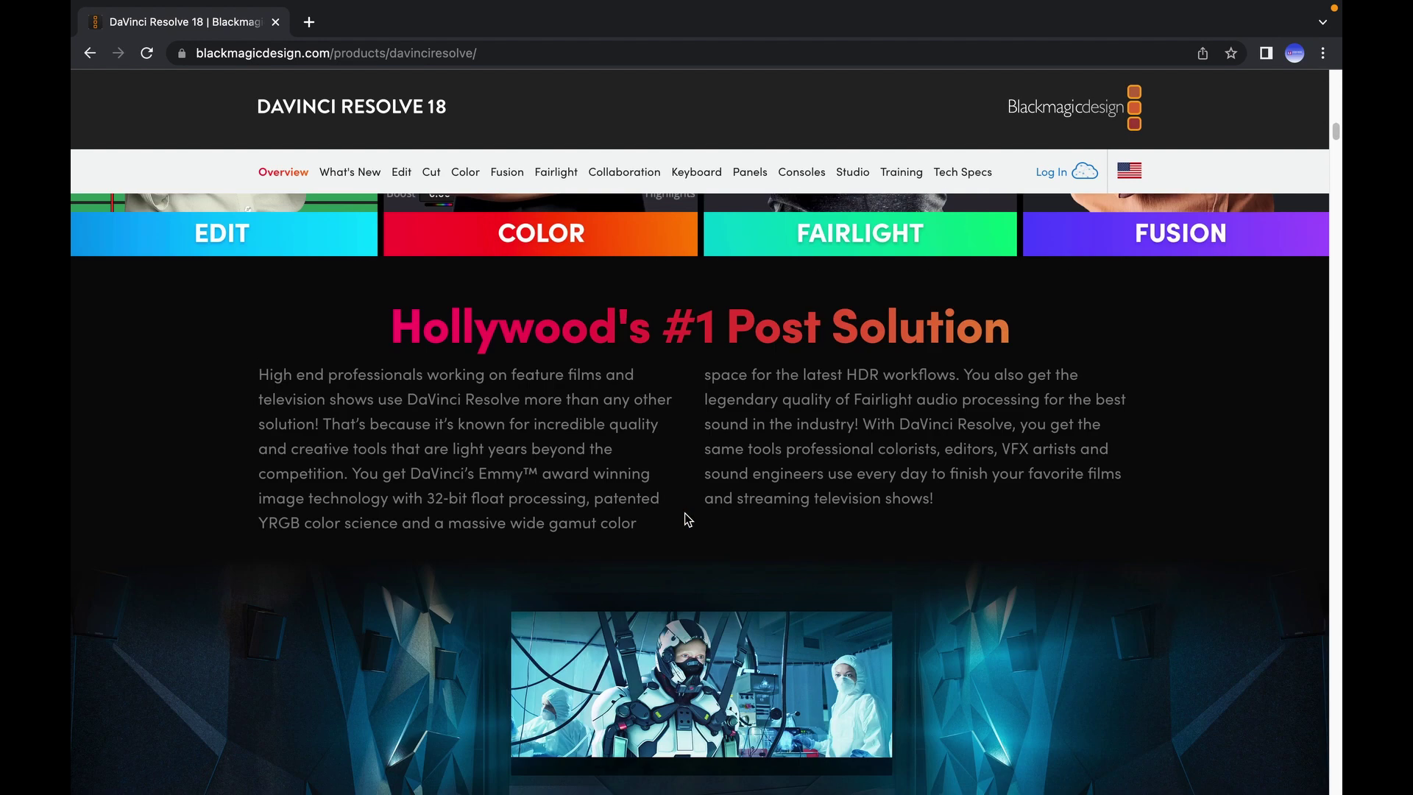
pyautogui.scroll(5, 684, 520)
pyautogui.scroll(5, 684, 519)
pyautogui.scroll(-6, 646, 502)
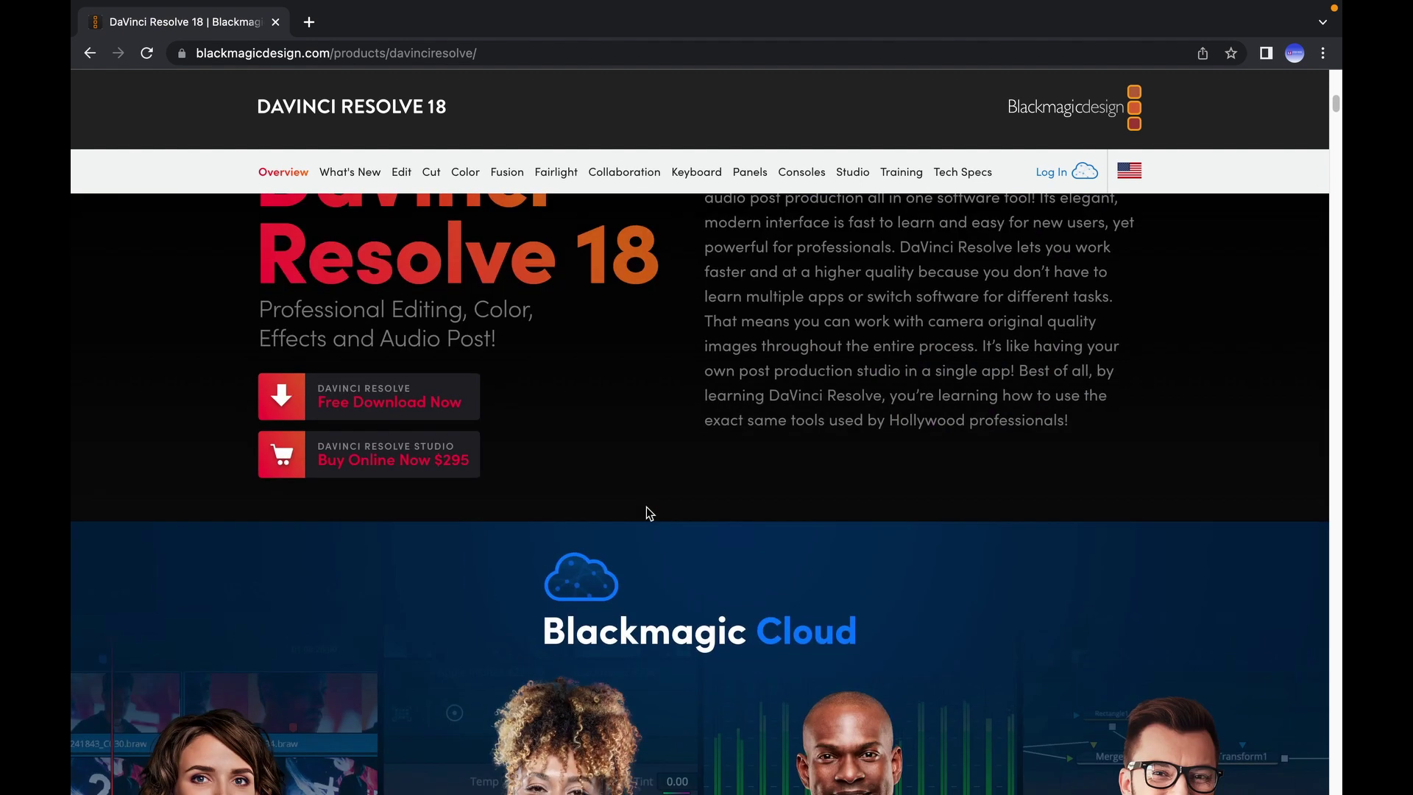
# Step: Choose the Mac OS X download of DaVinci Resolve 18 Beta from the free download options
pyautogui.click(405, 399)
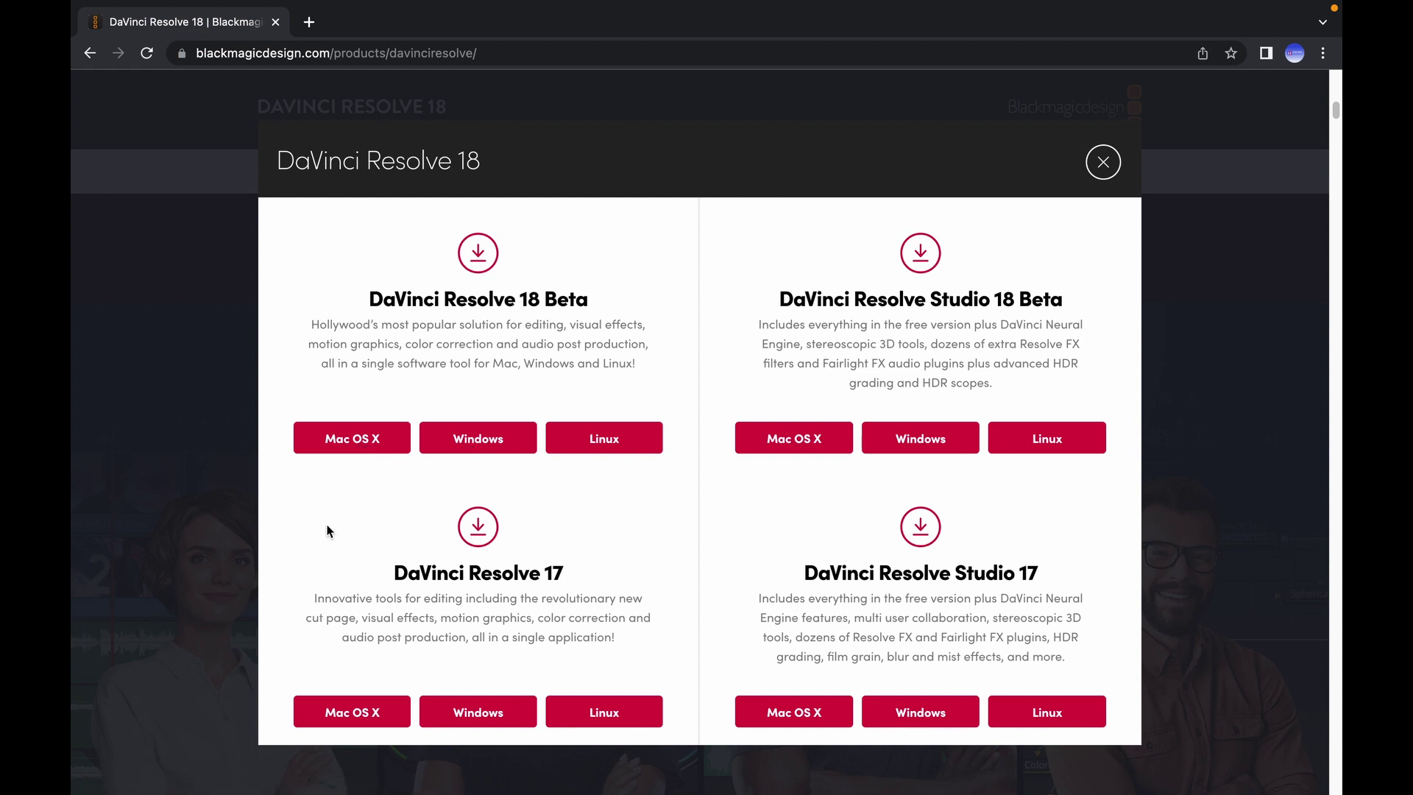
pyautogui.click(366, 447)
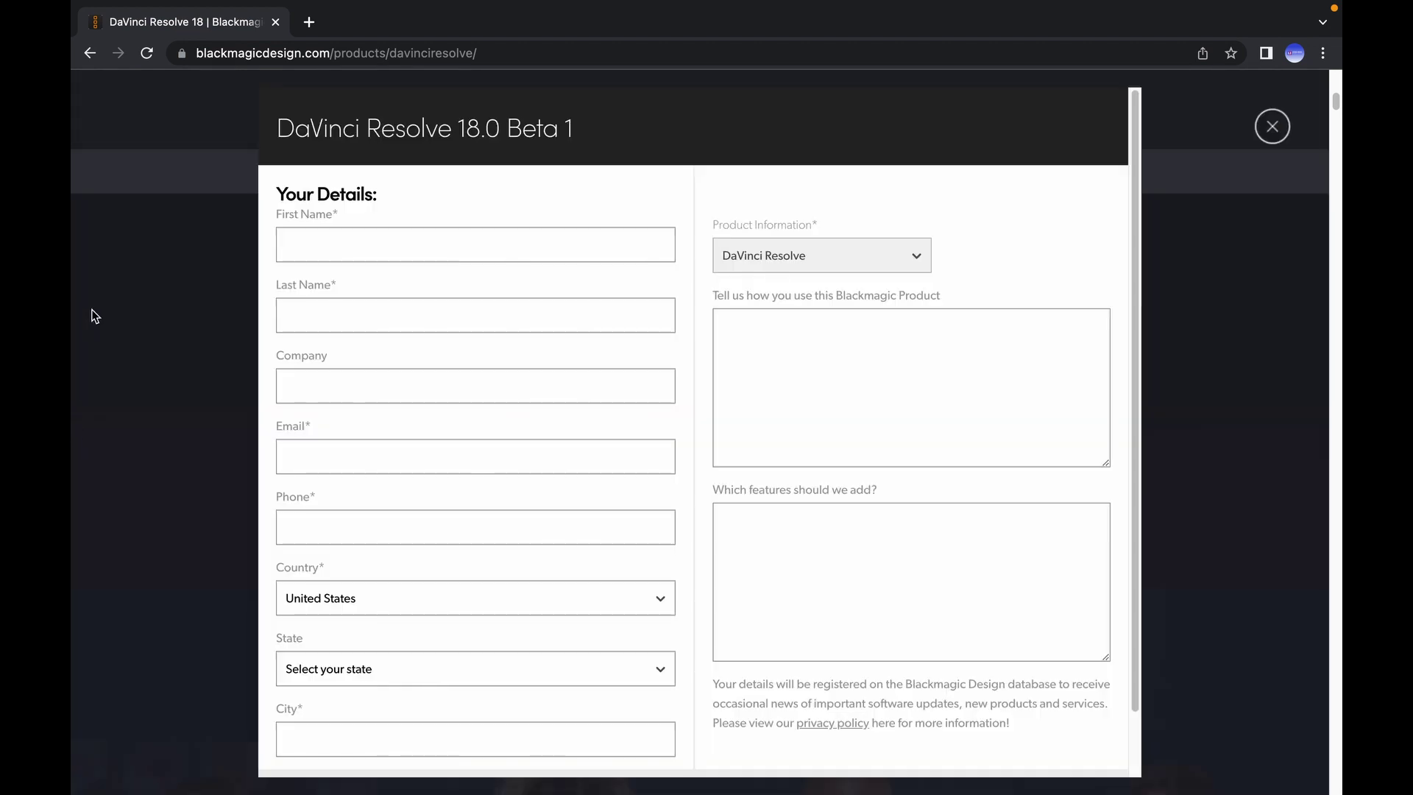
# Step: Autofill and submit the registration form, then show DaVinci_Resolve_18.0b1_Mac.zip in Finder
pyautogui.click(468, 245)
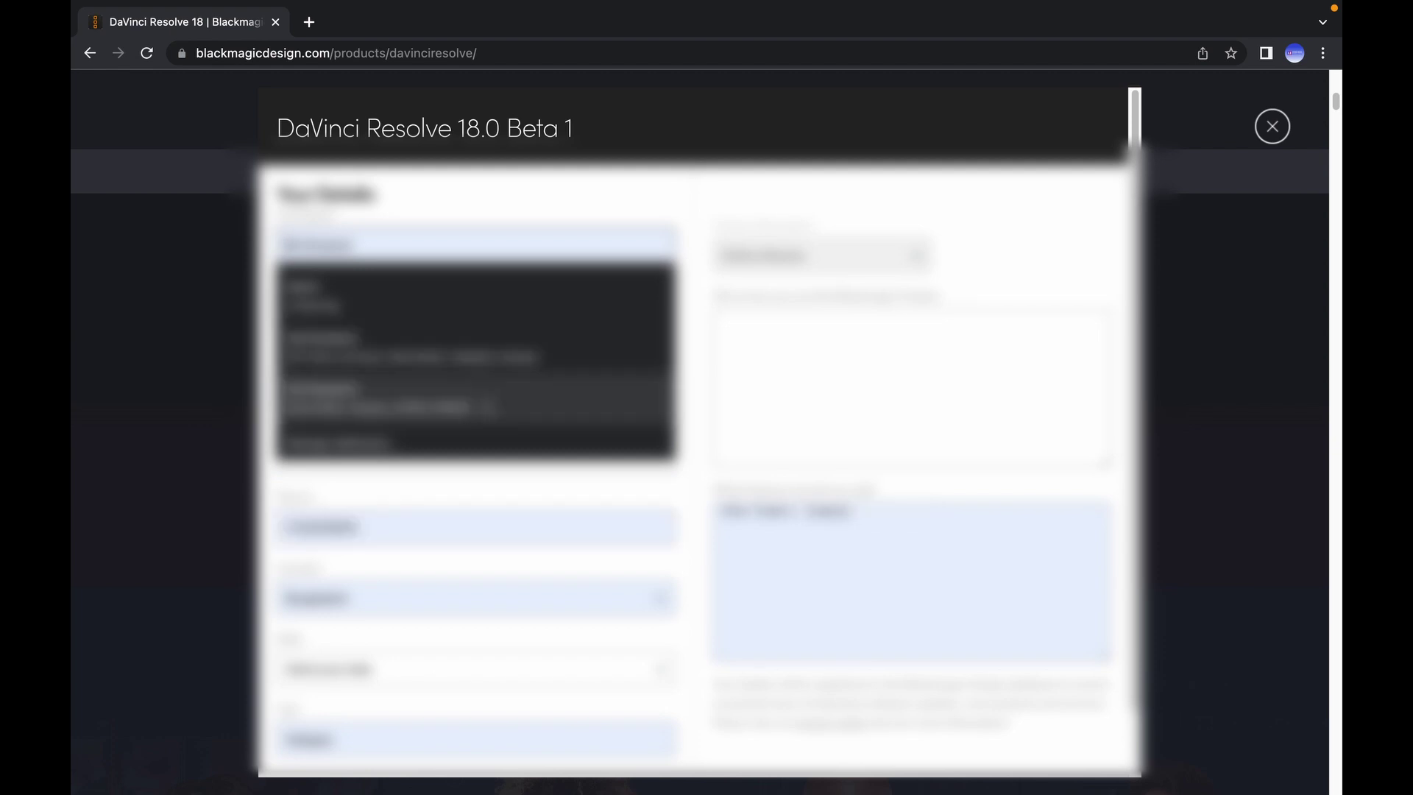
pyautogui.click(489, 400)
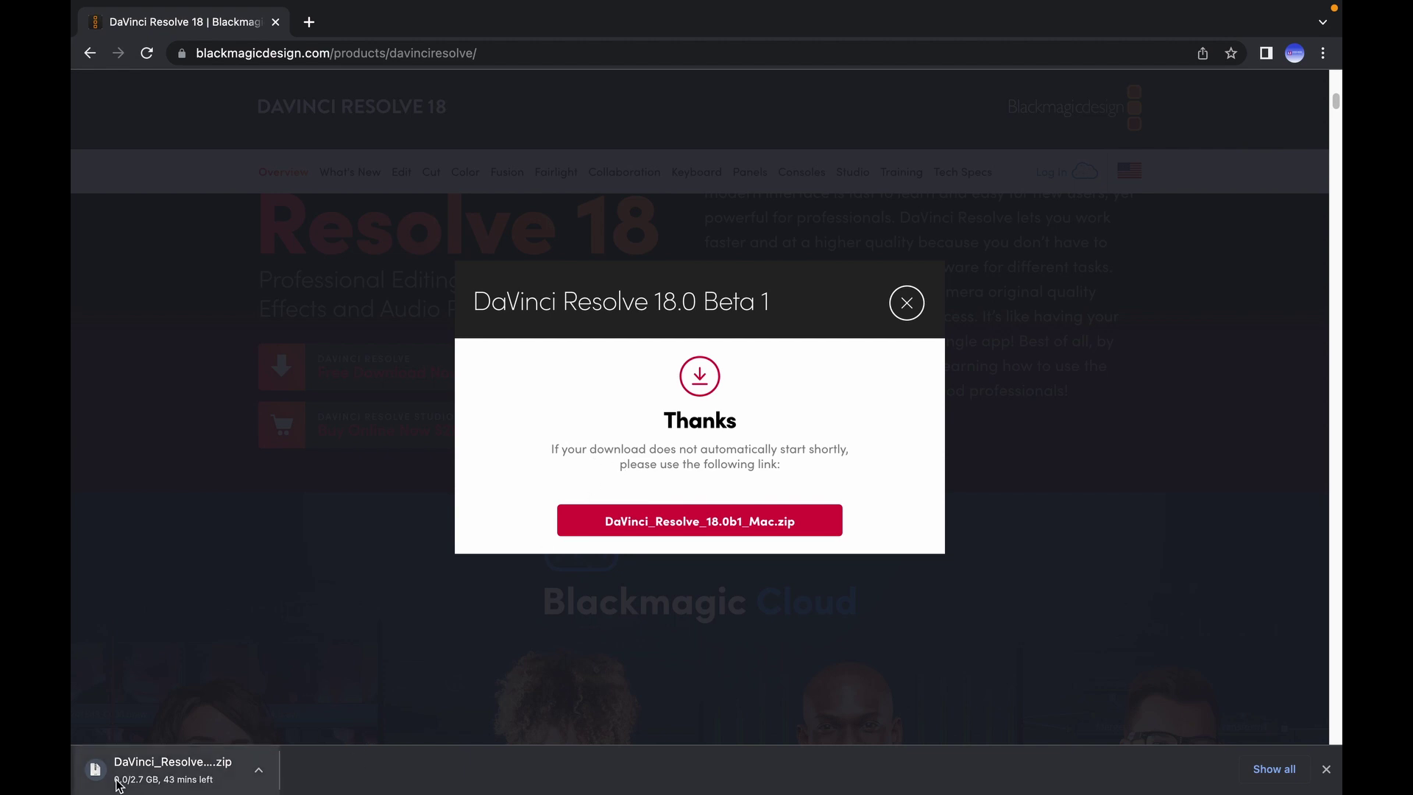
pyautogui.press('super+shift+j')
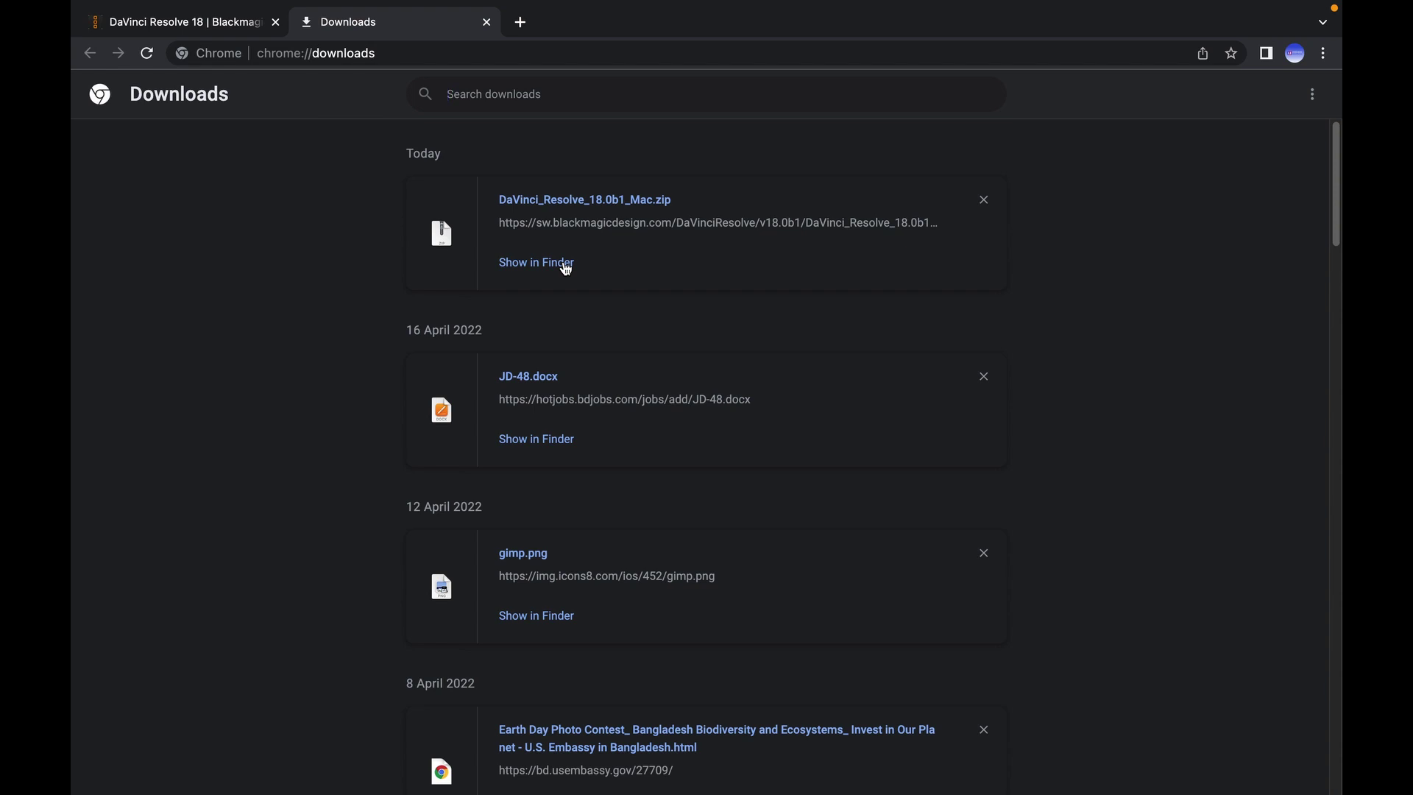
pyautogui.click(564, 266)
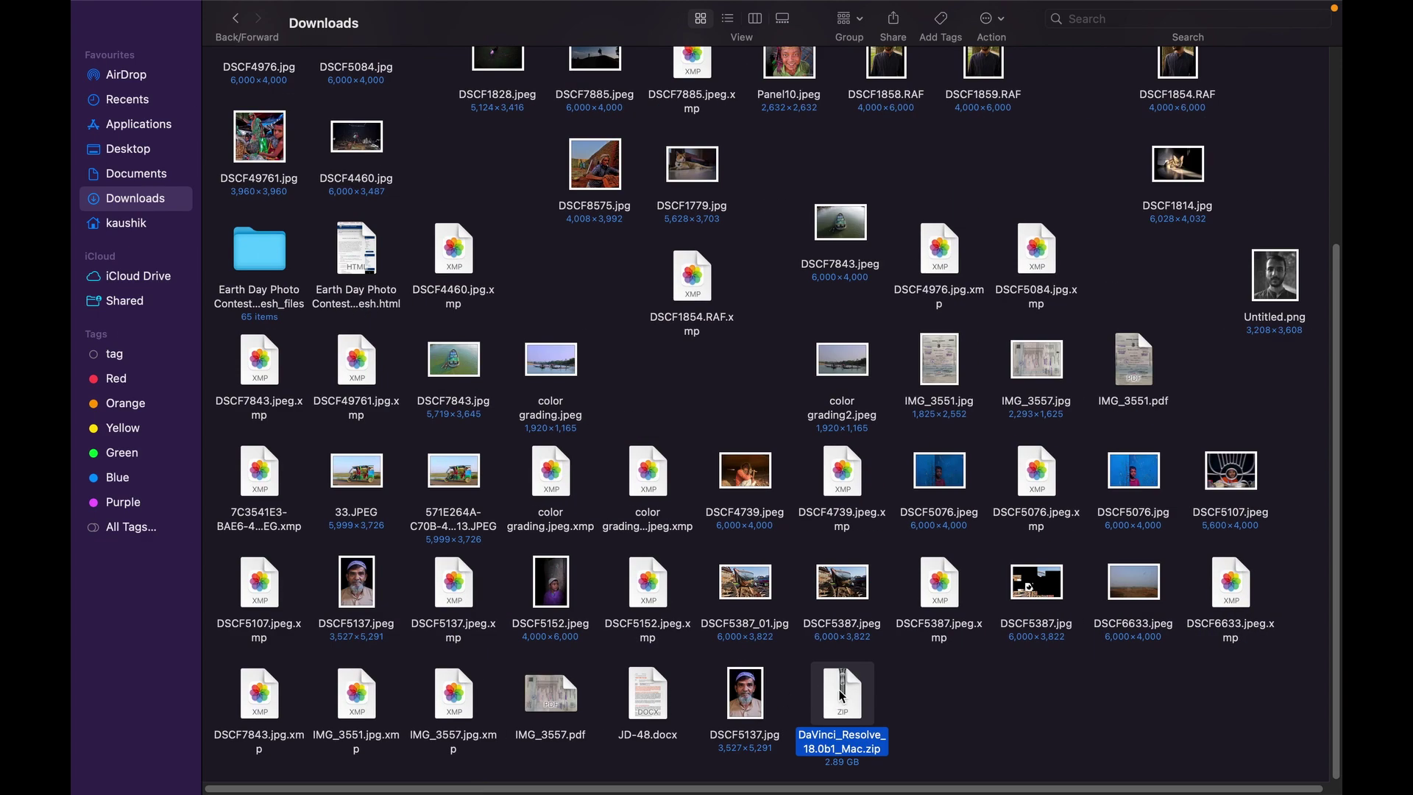
# Step: Unzip DaVinci_Resolve_18.0b1_Mac.zip and mount the resulting DaVinci_Resolve_18.0b1_Mac.dmg
pyautogui.doubleClick(840, 696)
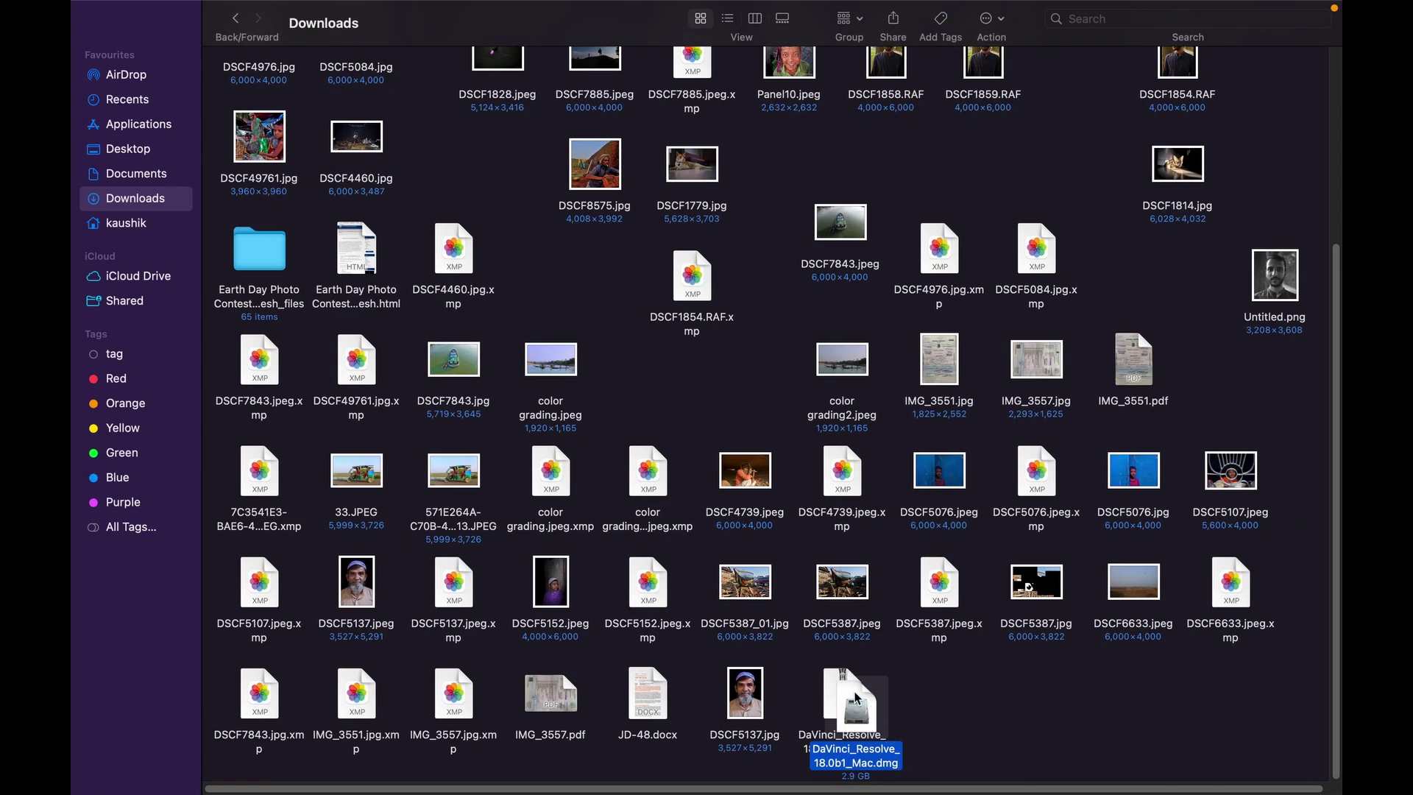
pyautogui.doubleClick(857, 698)
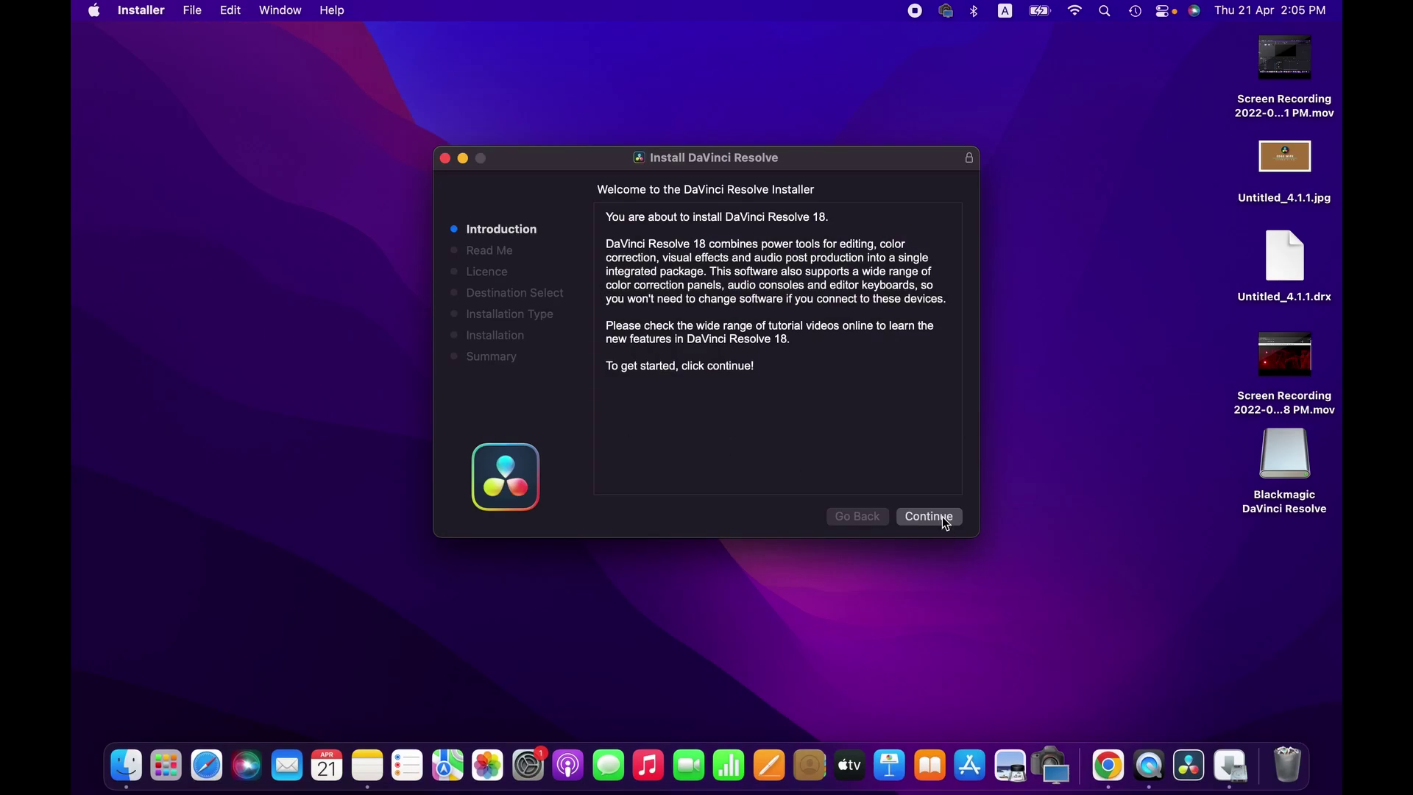
# Step: Continue past the Introduction, Read Me and Licence pages, then agree to the licence
pyautogui.click(943, 515)
pyautogui.click(942, 516)
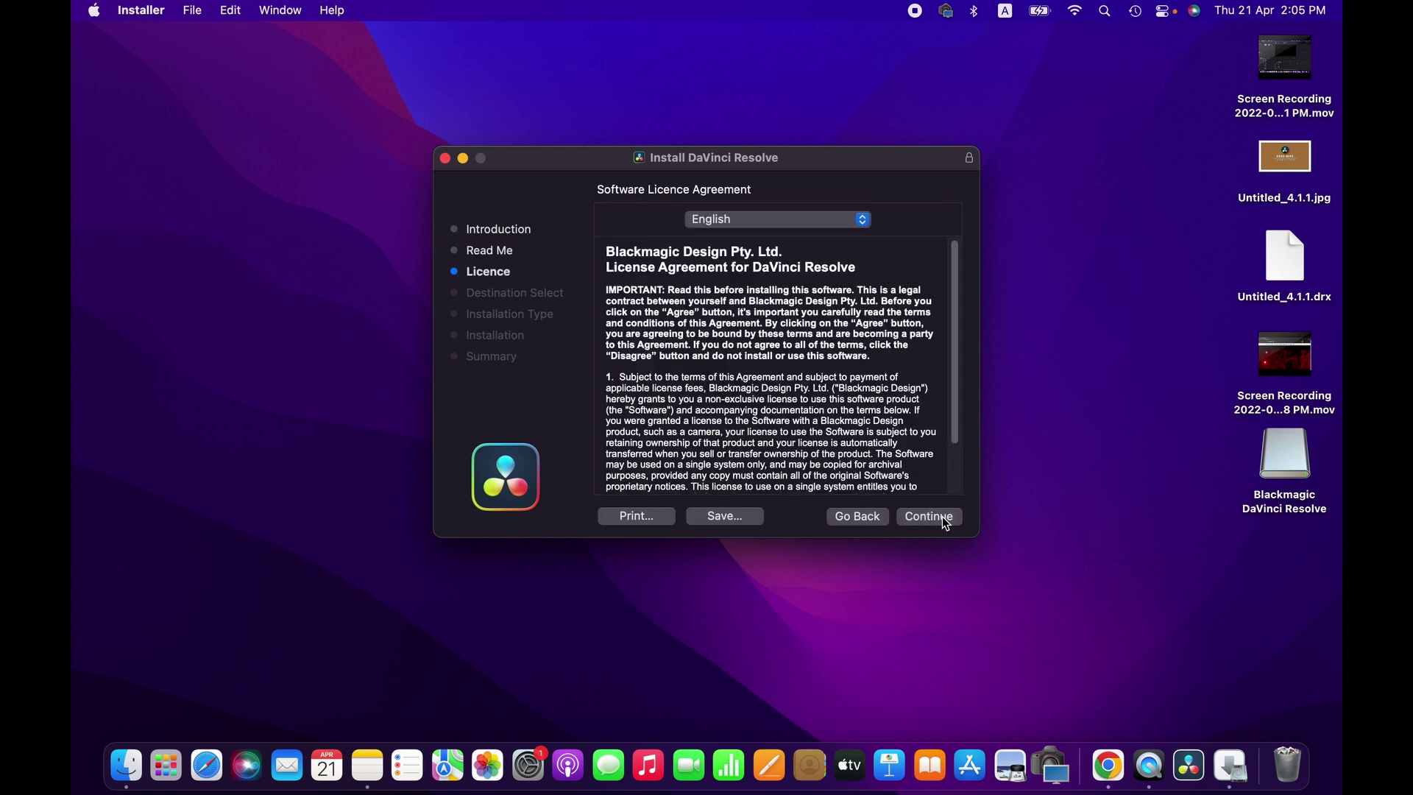
pyautogui.click(942, 516)
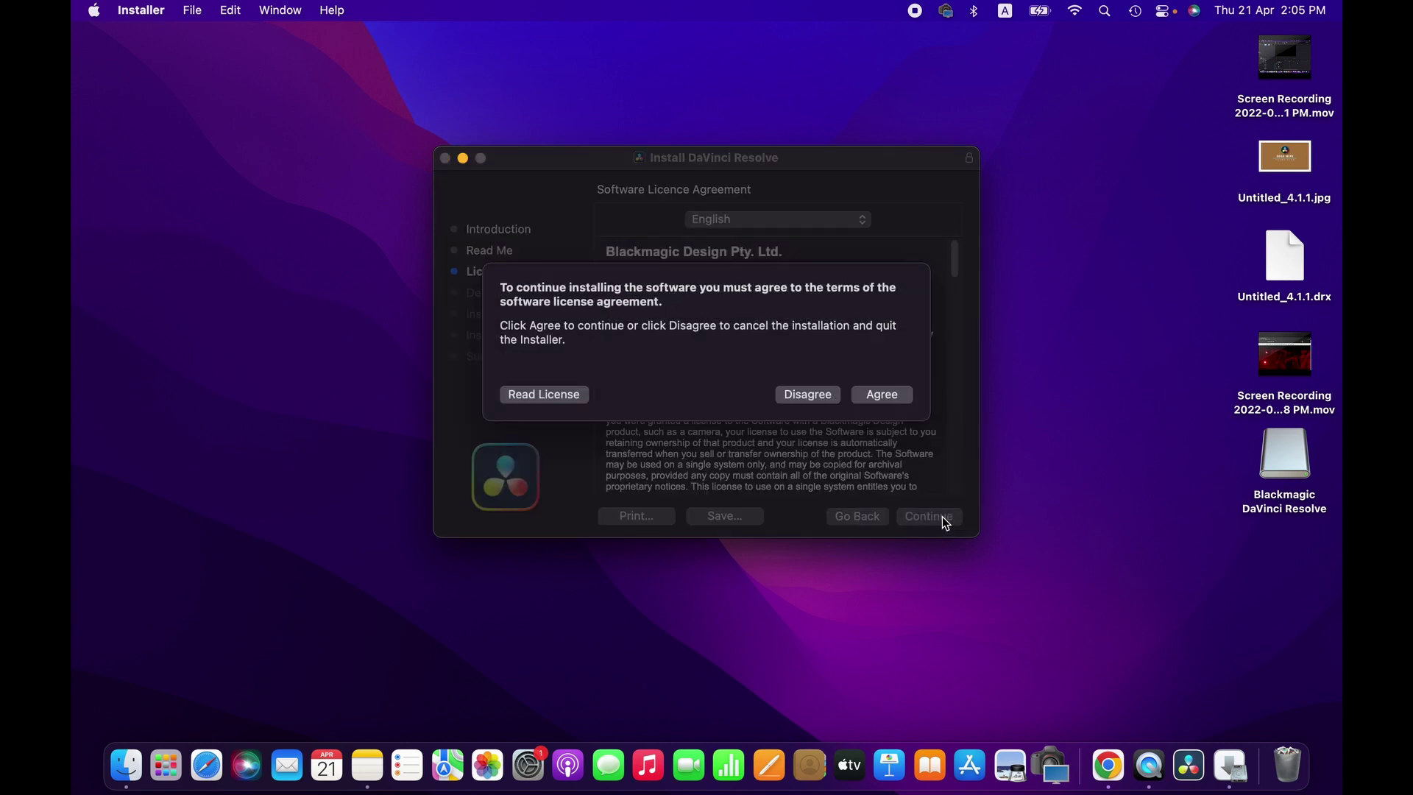
pyautogui.click(893, 394)
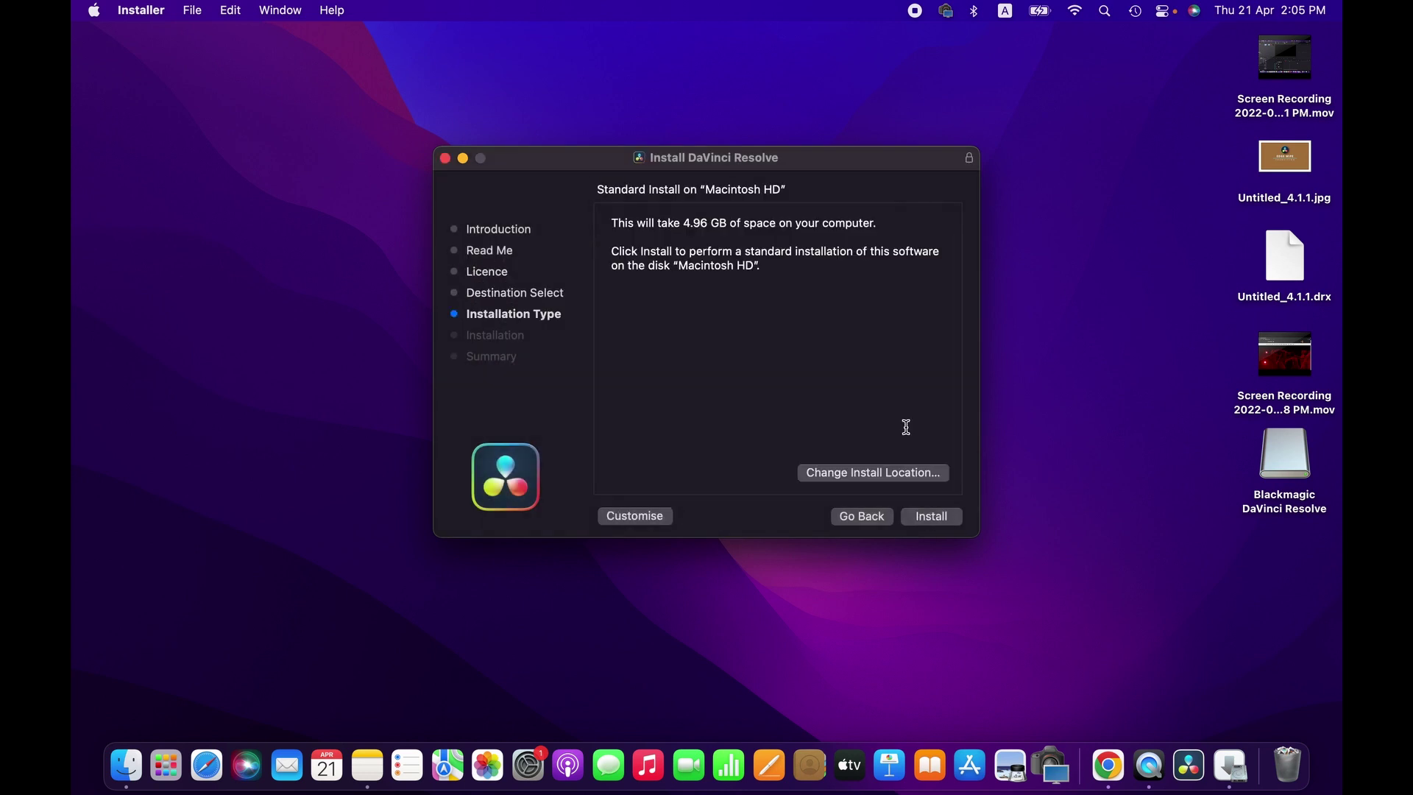
# Step: Install DaVinci Resolve 18 with the admin password, then close the installer and move it to the Bin
pyautogui.click(926, 513)
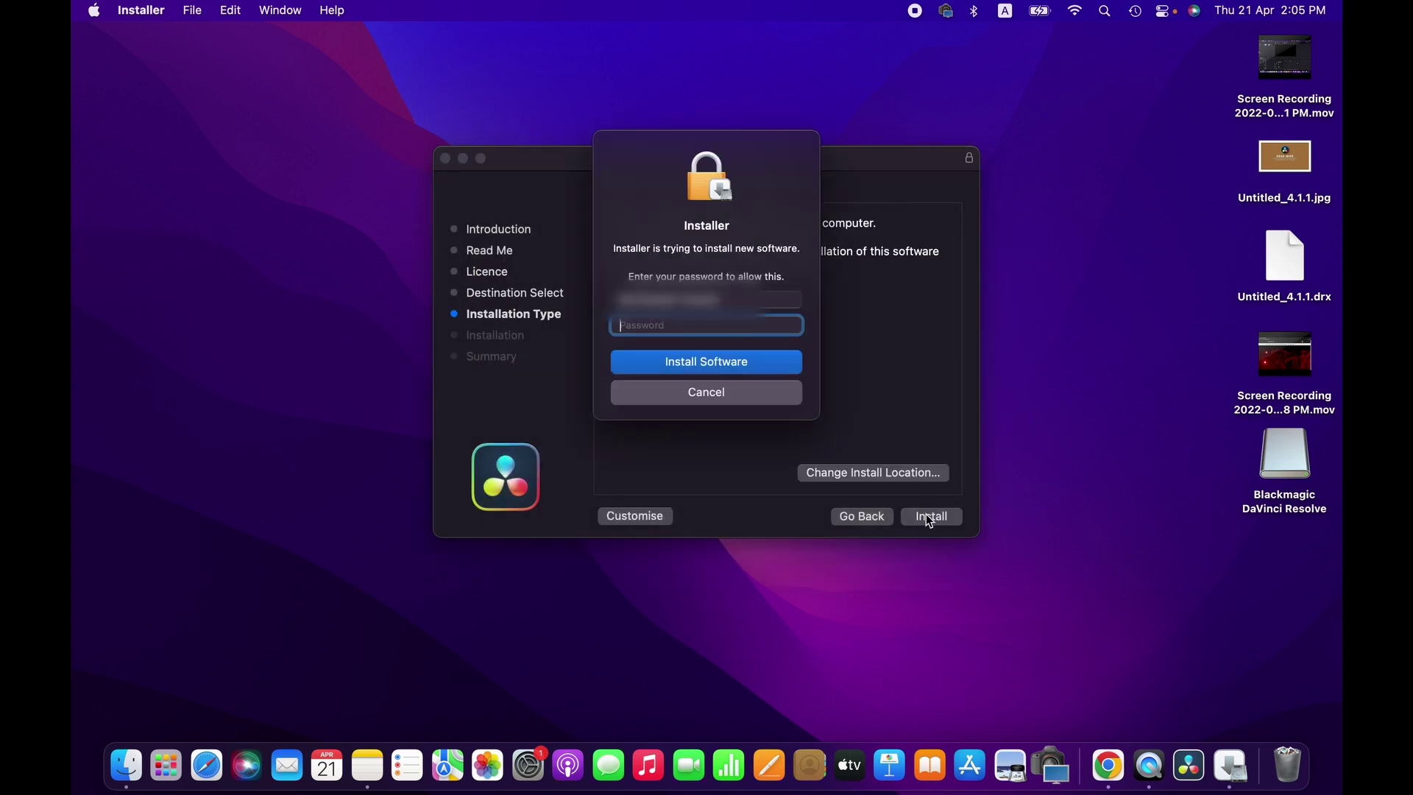
pyautogui.write('••')
pyautogui.press('Return')
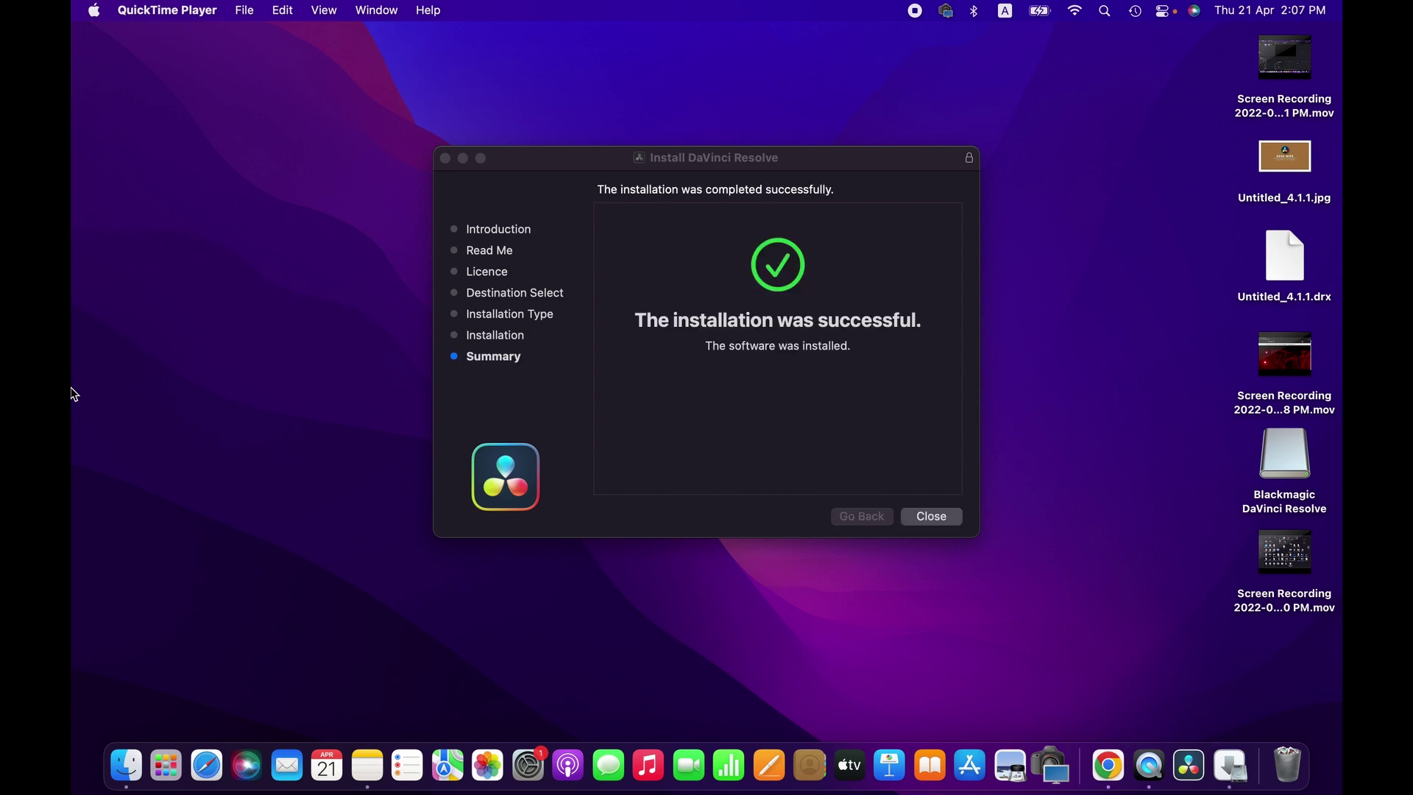
pyautogui.click(931, 516)
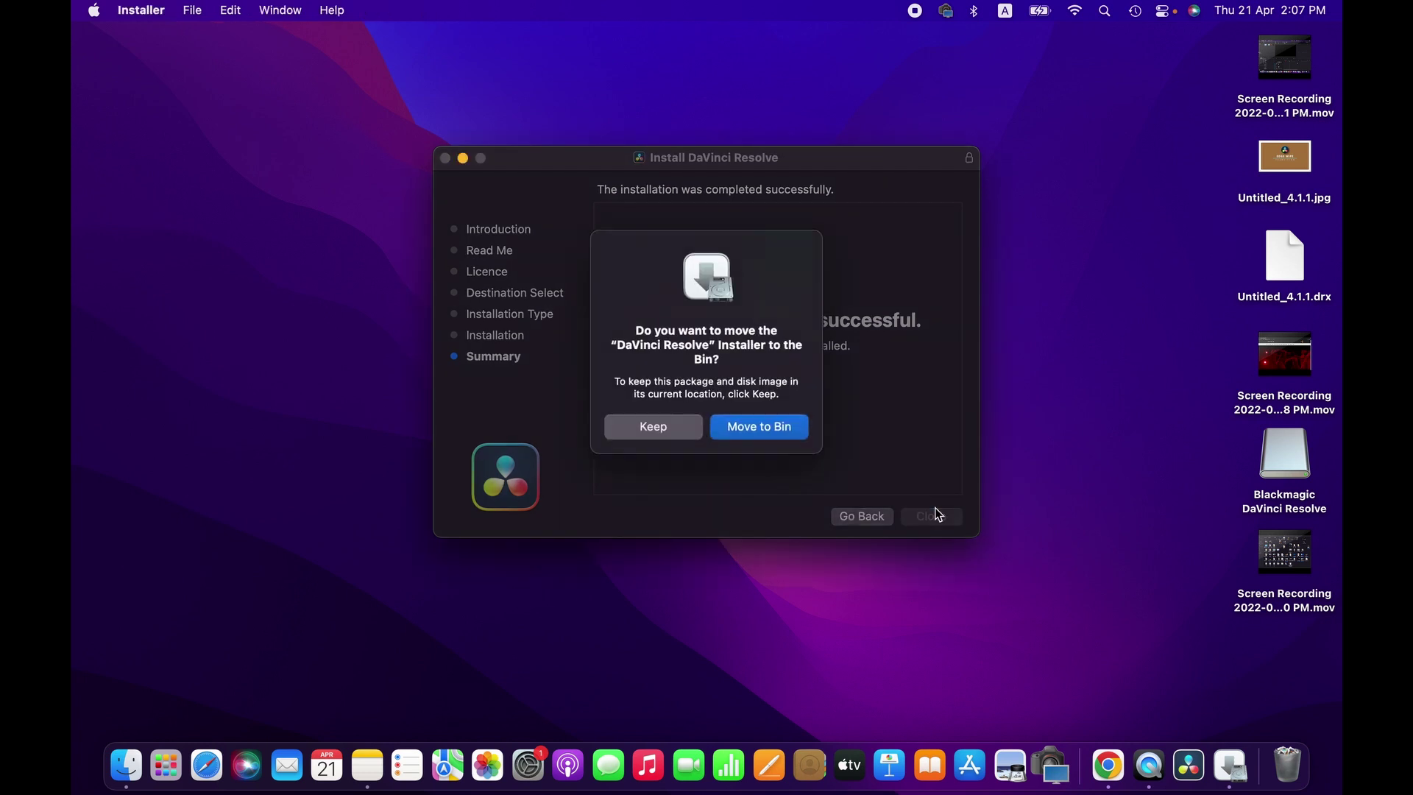
pyautogui.click(741, 424)
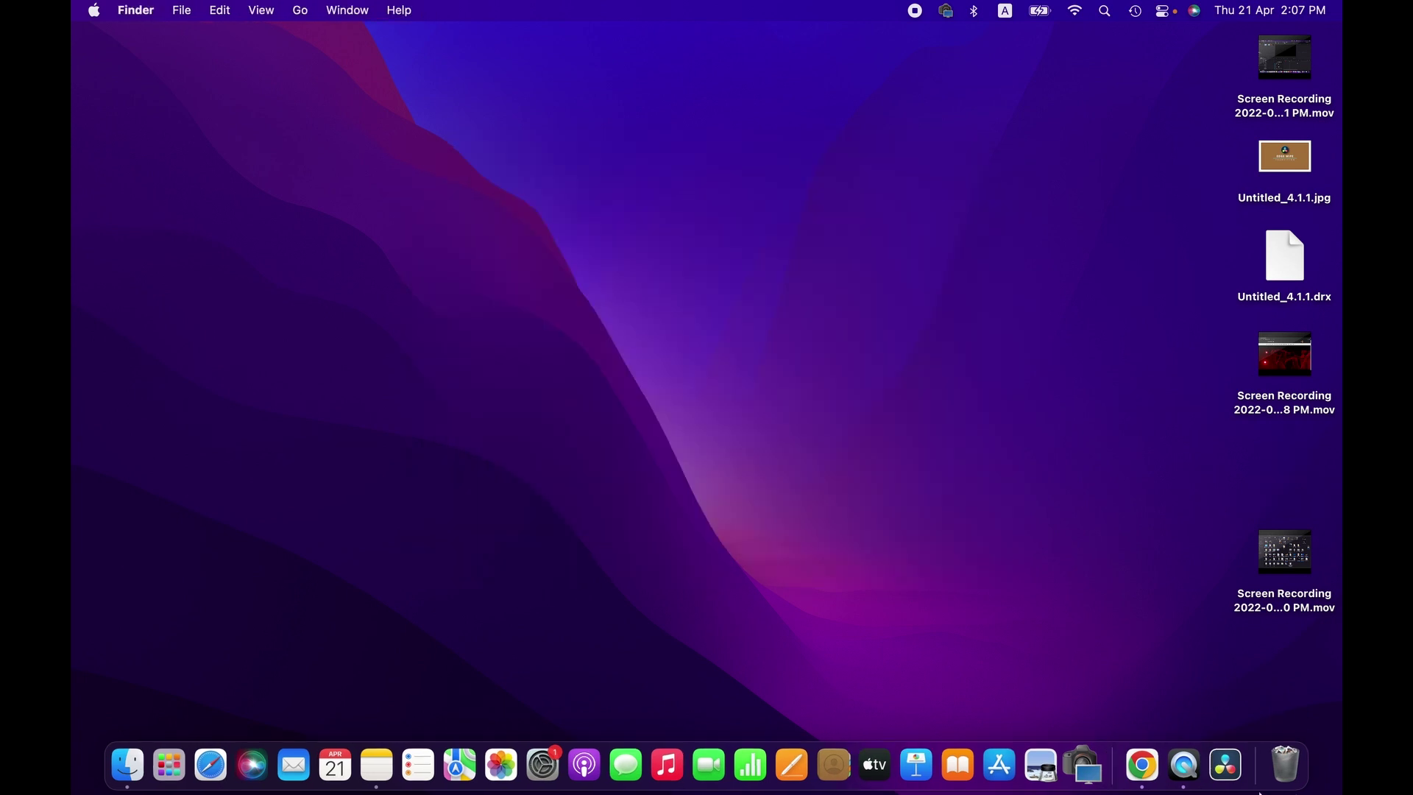
# Step: Start DaVinci Resolve from the second Launchpad page
pyautogui.click(167, 764)
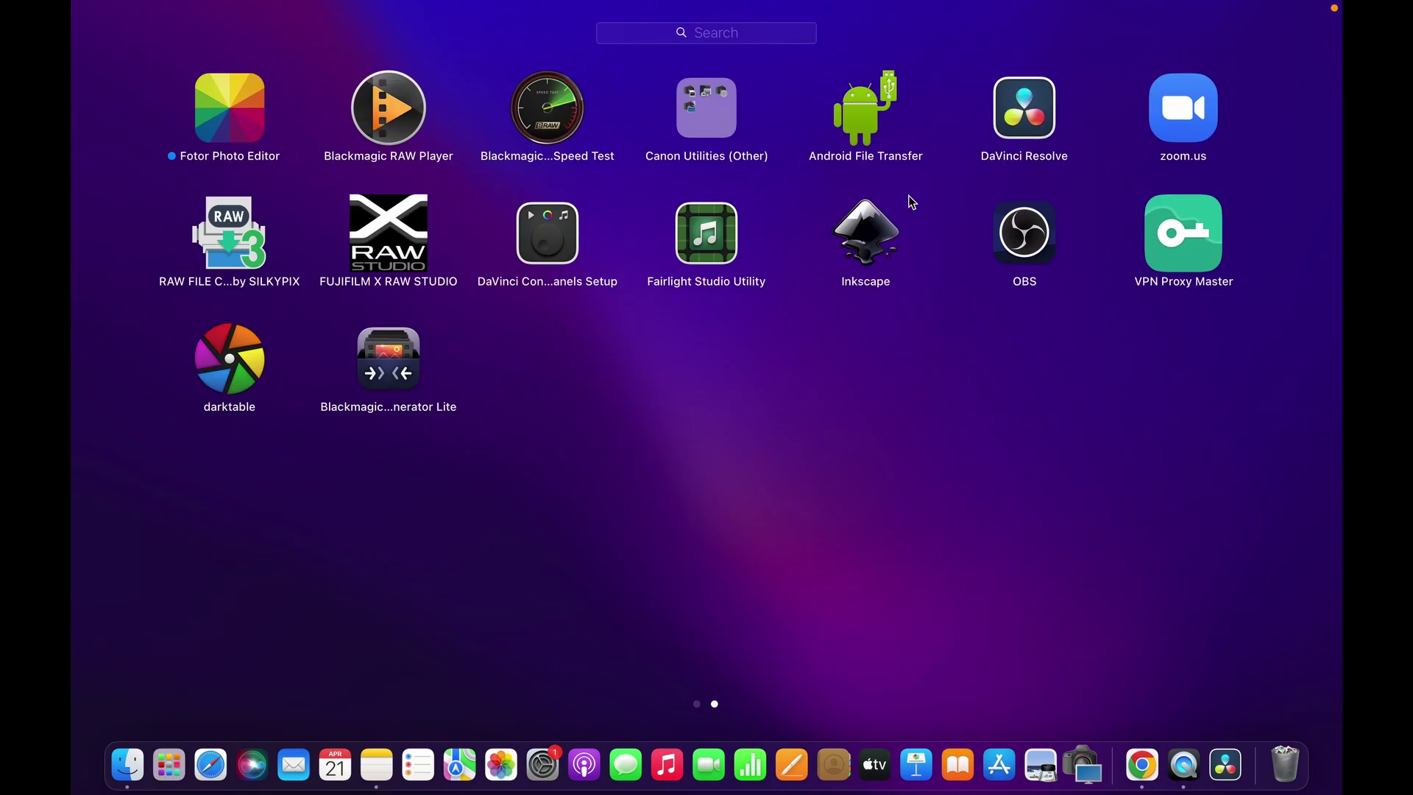
pyautogui.hscroll(-2, 827, 303)
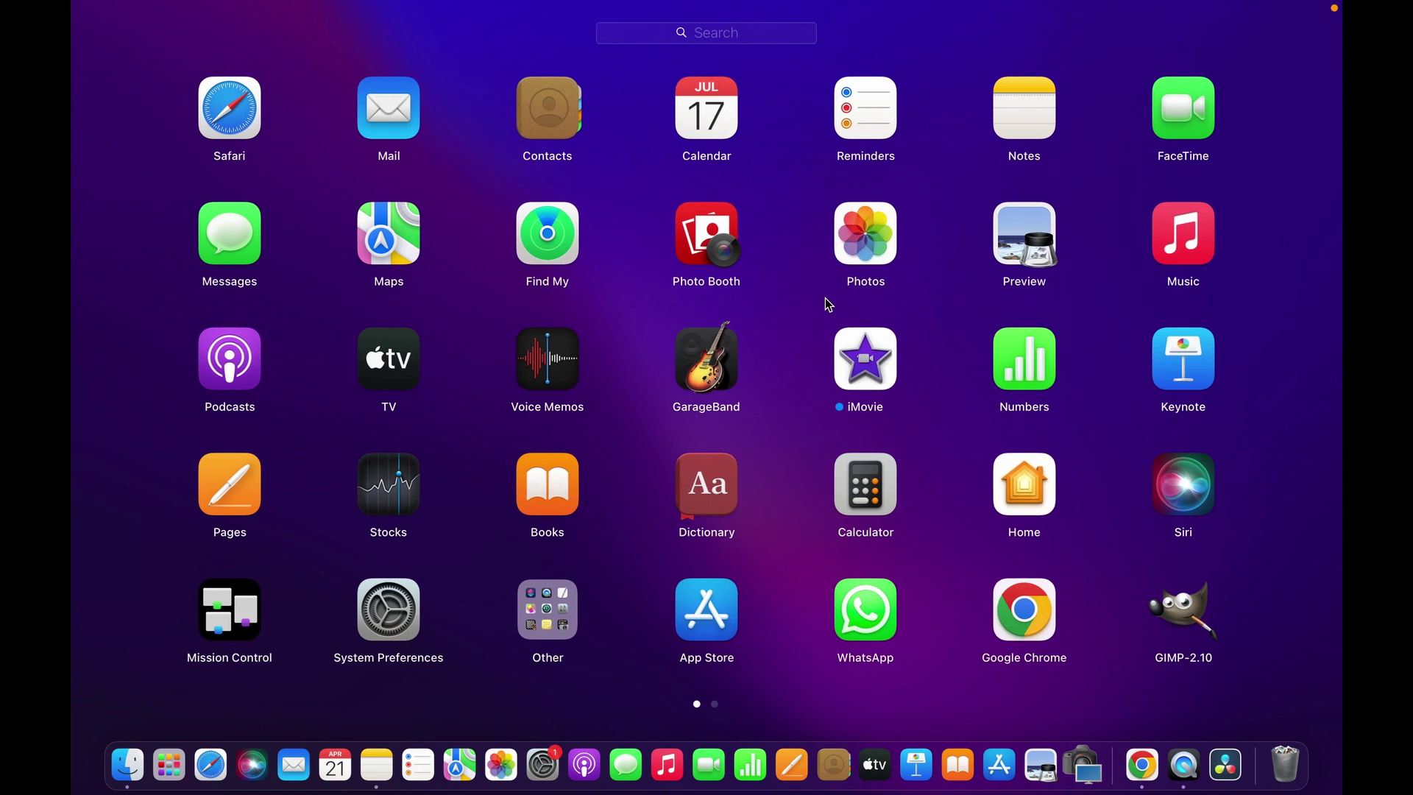
pyautogui.hscroll(2, 825, 304)
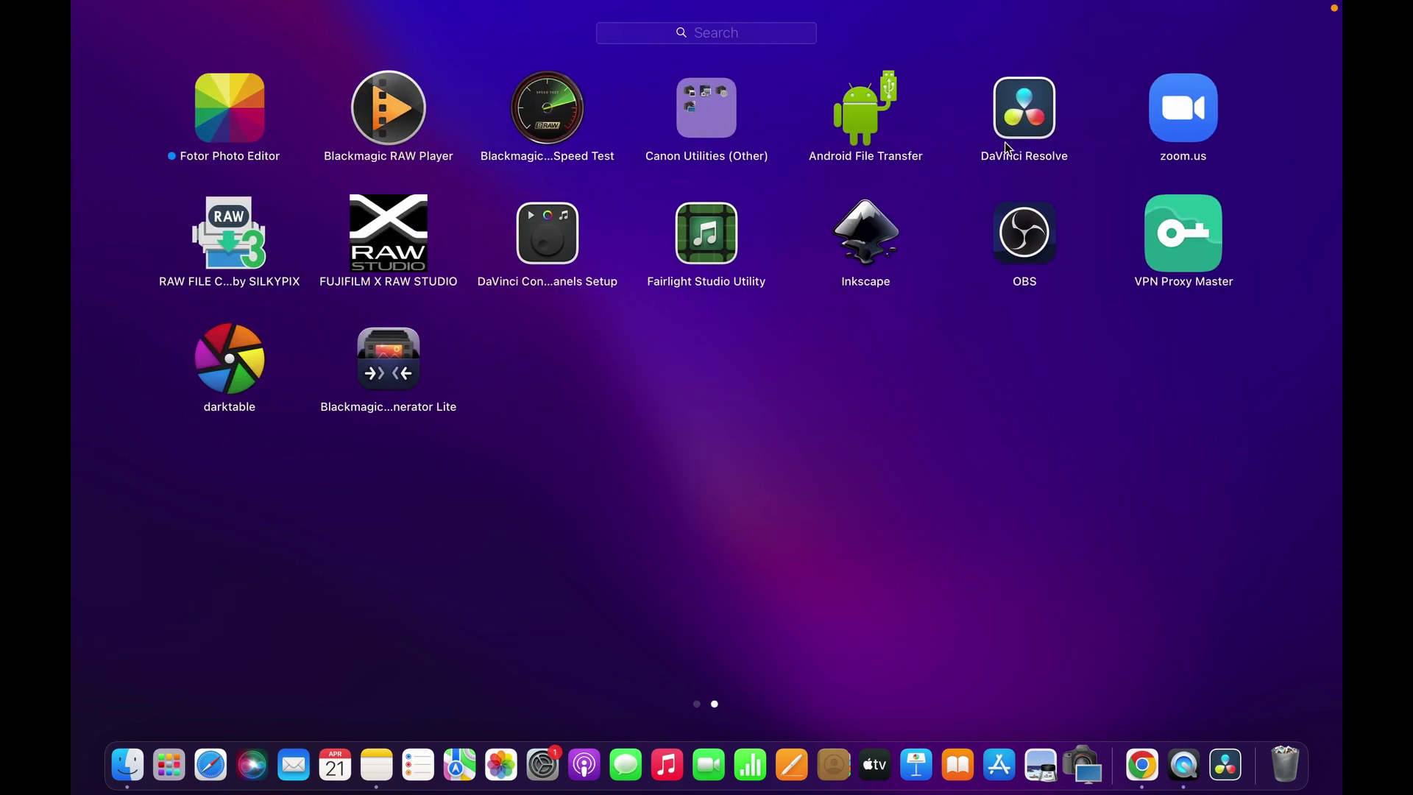
pyautogui.click(1049, 128)
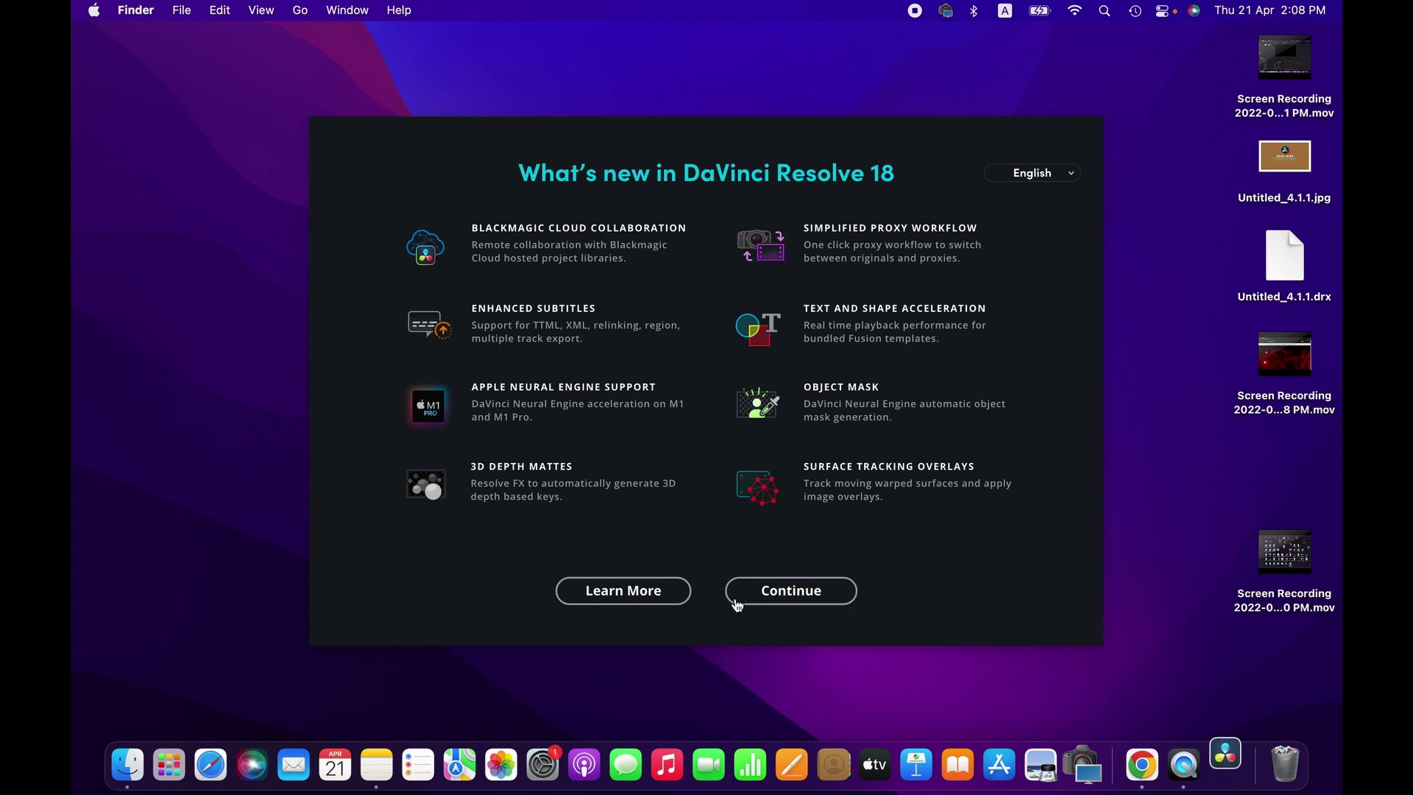
# Step: Continue past the "What's new in DaVinci Resolve 18" screen to the Project Libraries
pyautogui.click(819, 599)
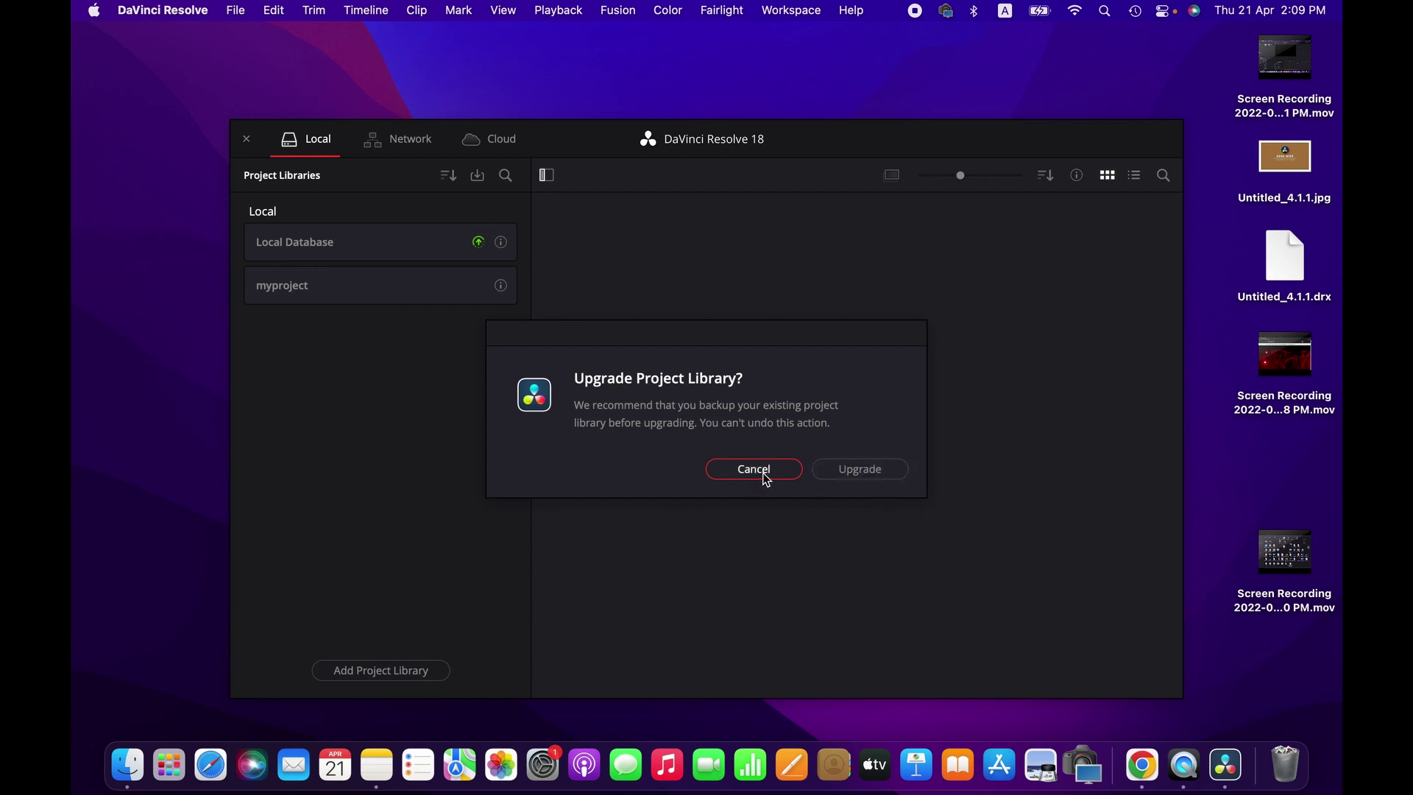
# Step: Cancel the "Upgrade Project Library?" prompt
pyautogui.click(866, 472)
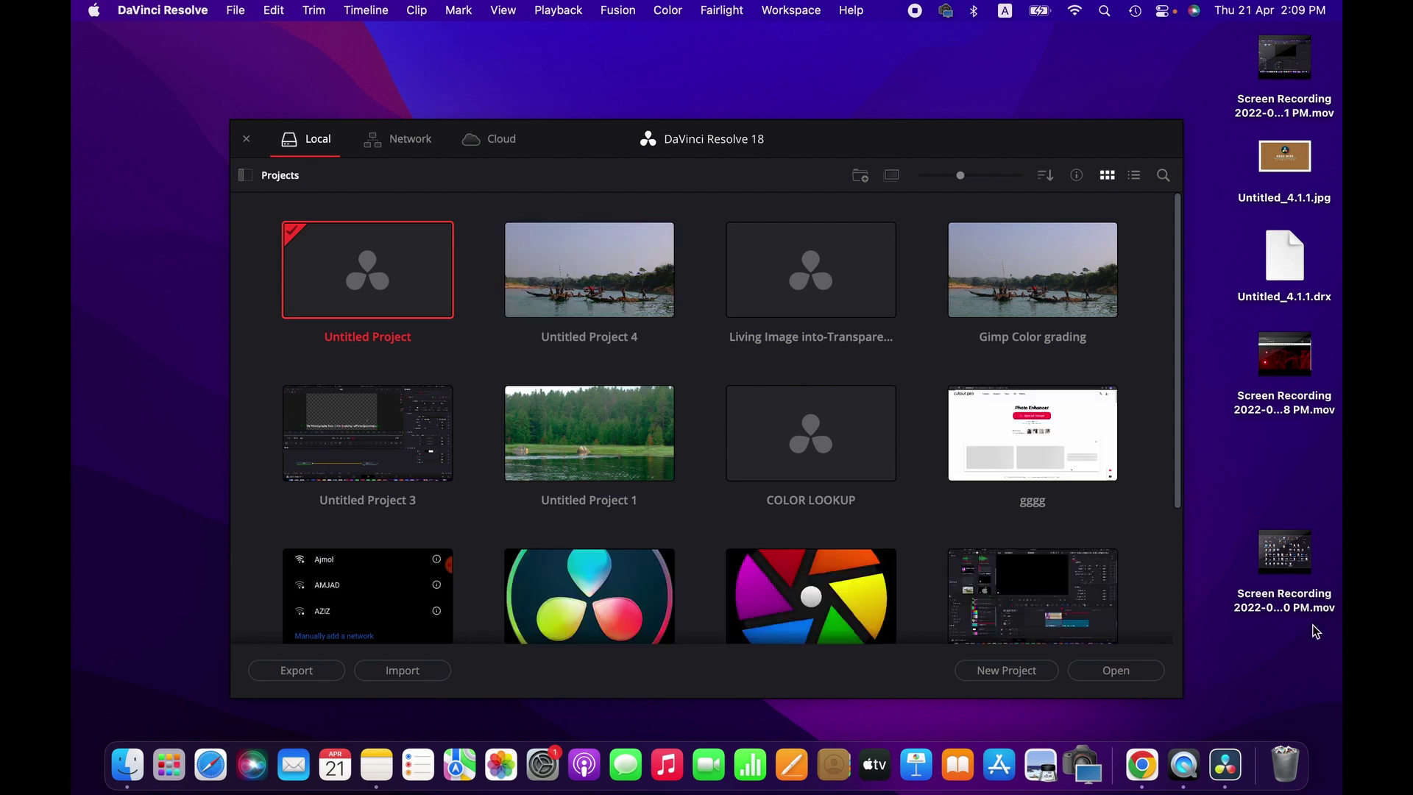
# Step: Load Untitled Project 4 from the Project Manager
pyautogui.doubleClick(1033, 597)
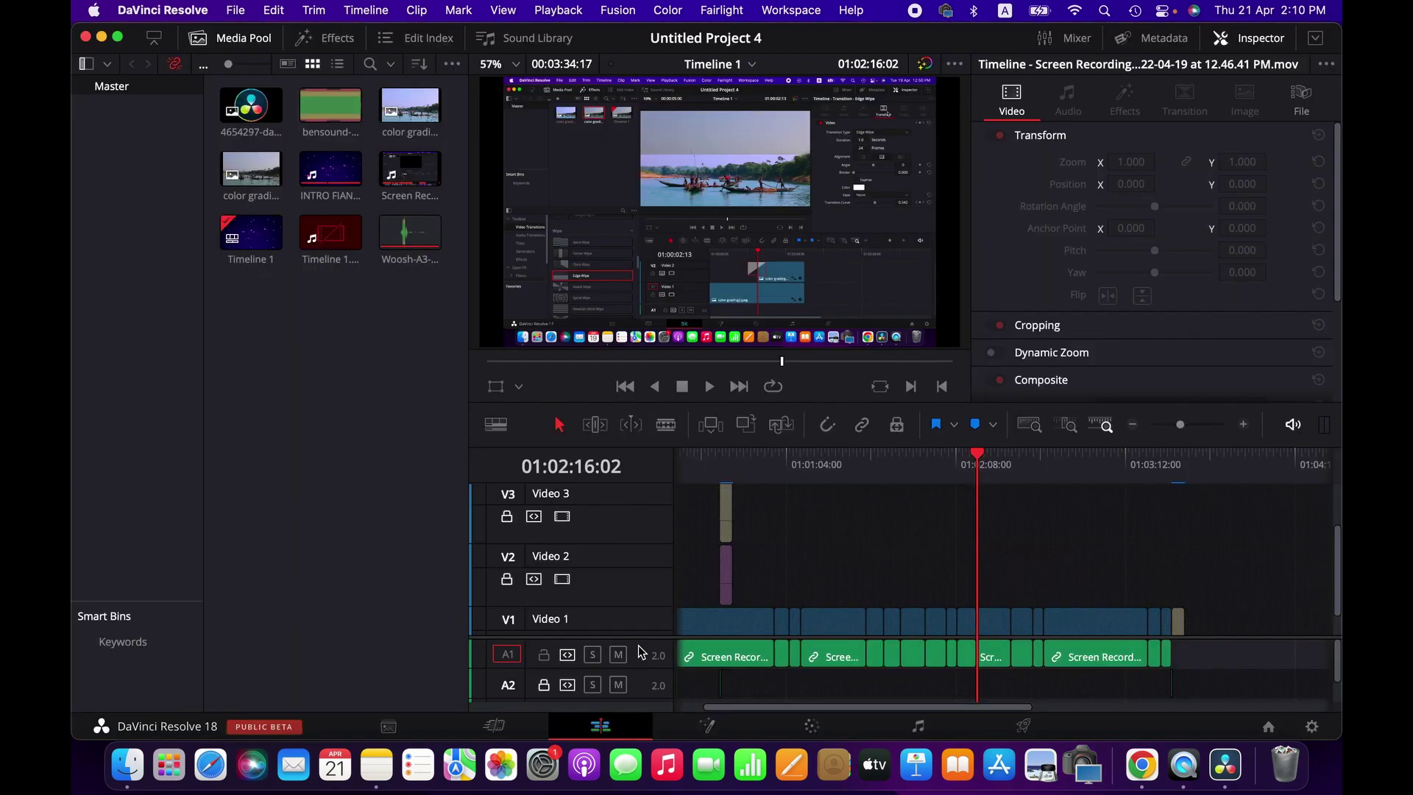